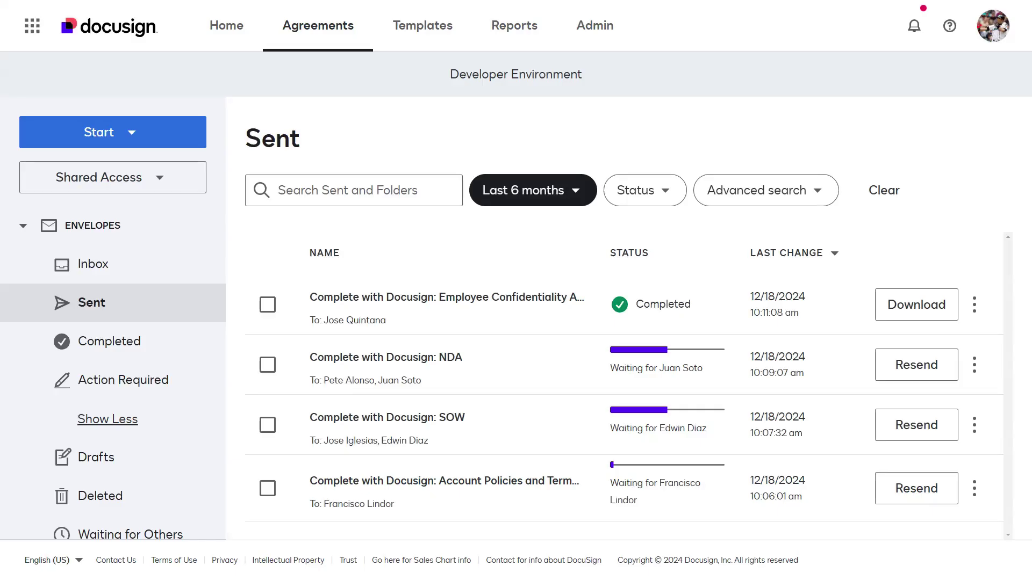
View the NDA envelope's details, then go back to the Sent envelopes list
{"action": "left_click", "coordinate": [383, 359]}
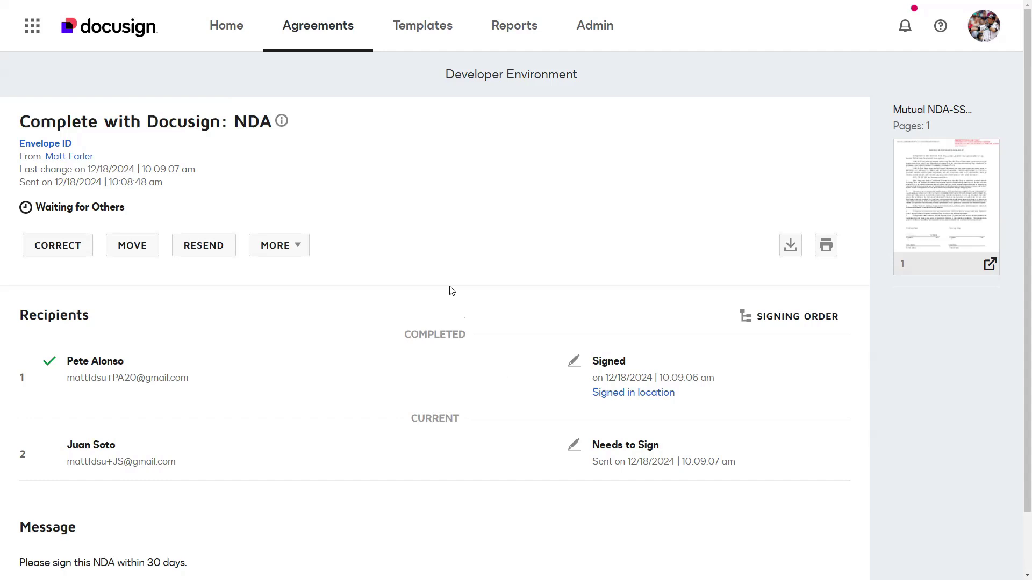
{"action": "left_click", "coordinate": [306, 34]}
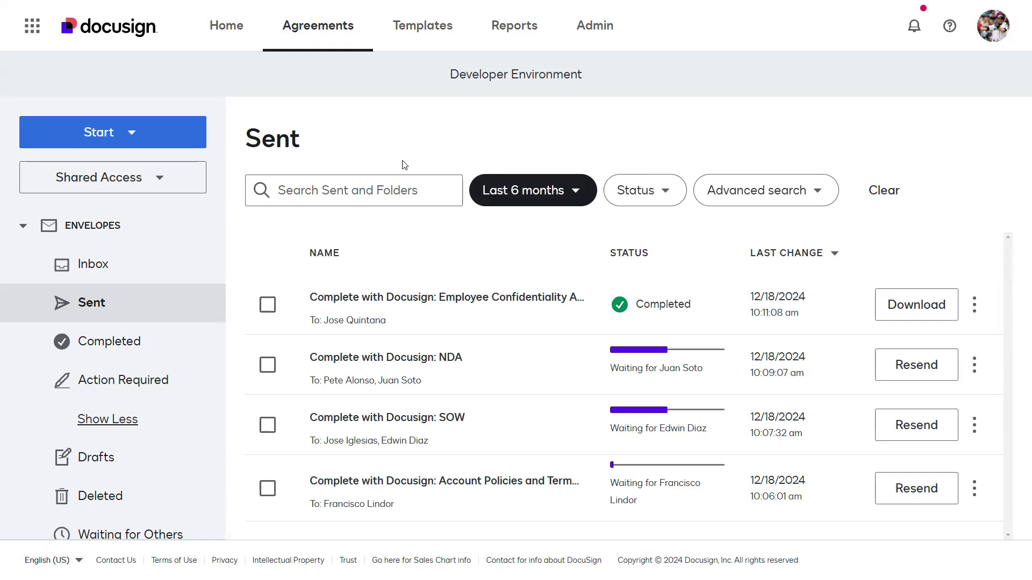
Choose Correct on the NDA envelope and scroll down to its recipient cards
{"action": "left_click", "coordinate": [984, 379]}
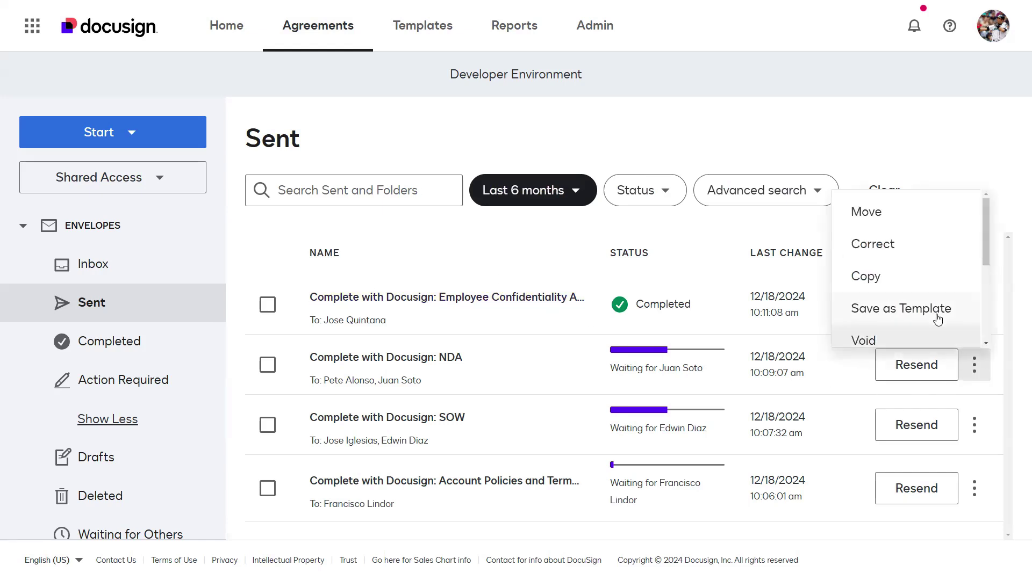
{"action": "left_click", "coordinate": [914, 257]}
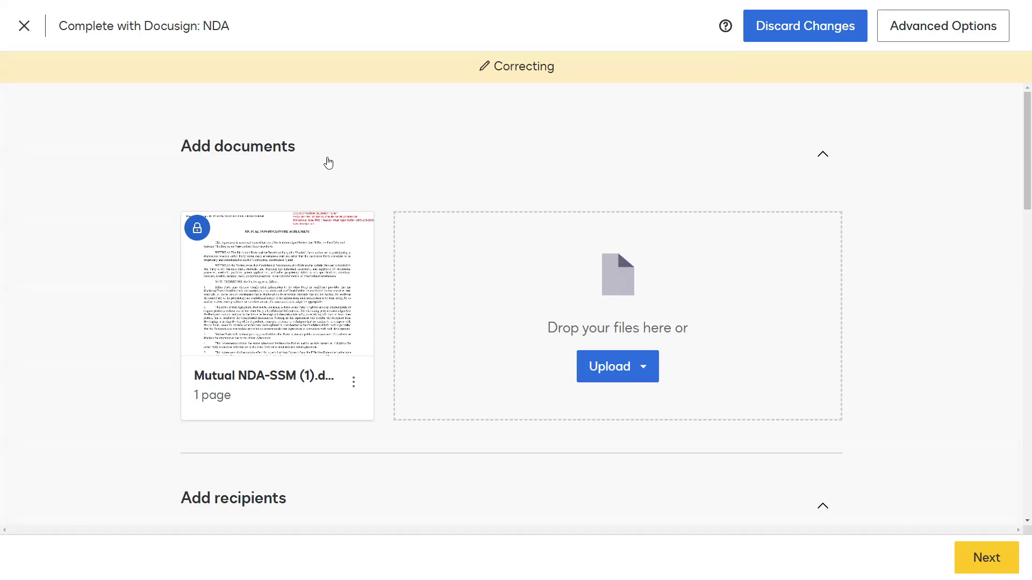
{"action": "mouse_move", "coordinate": [195, 238]}
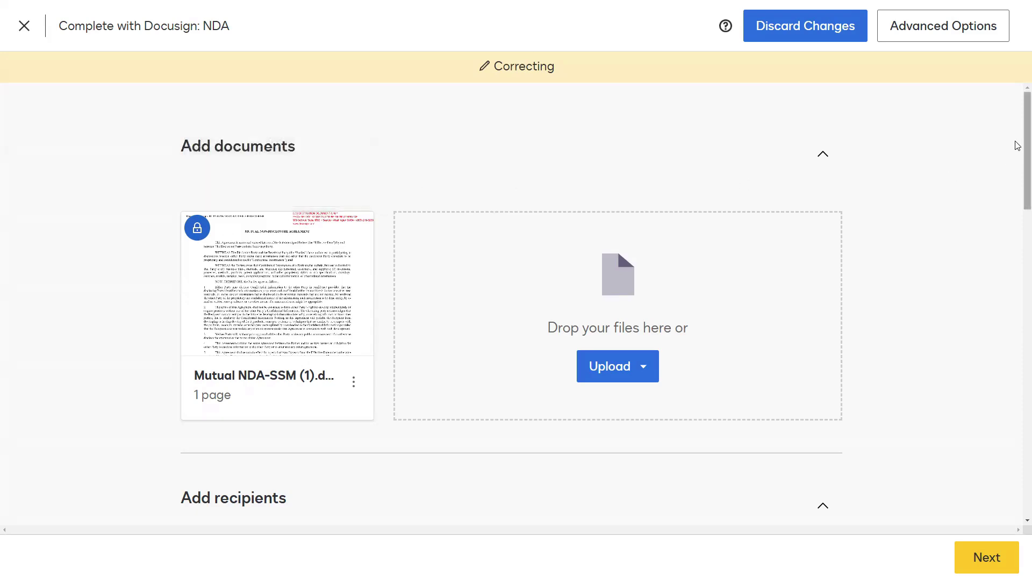
{"action": "scroll", "coordinate": [1017, 154], "scroll_direction": "down", "scroll_amount": 1}
{"action": "left_click_drag", "start_coordinate": [1017, 154], "coordinate": [1017, 277]}
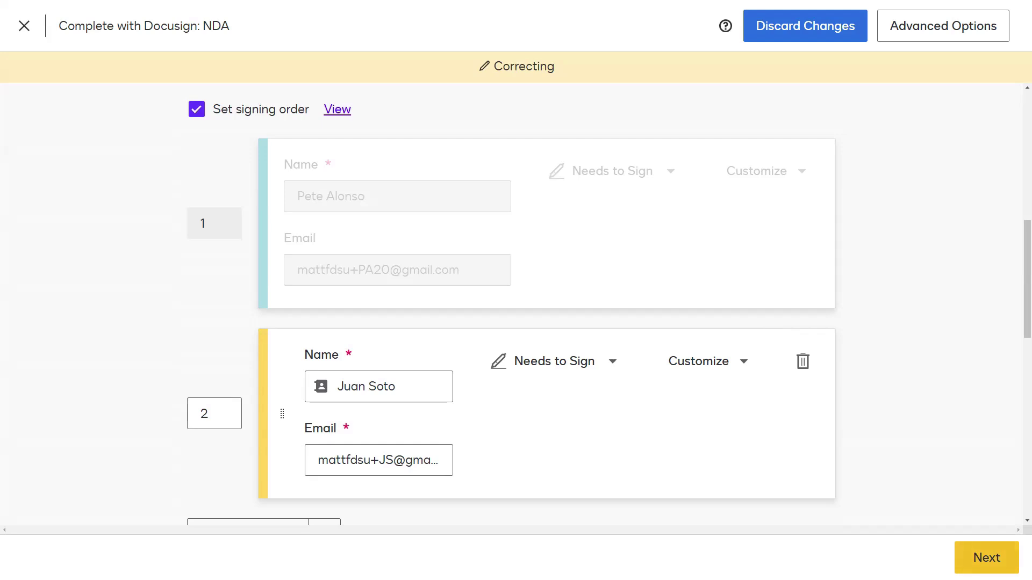
{"action": "left_click", "coordinate": [967, 558]}
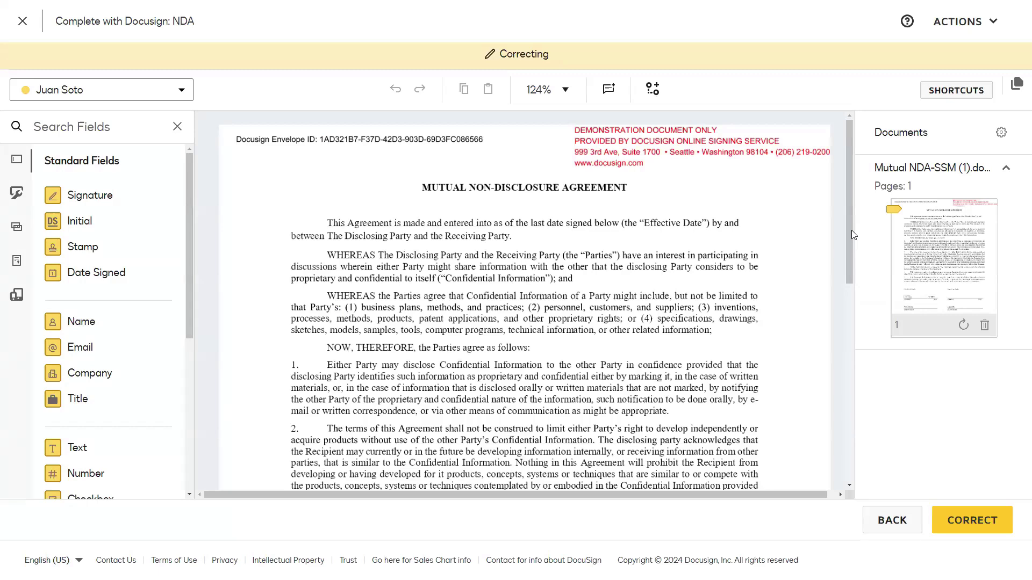
{"action": "mouse_move", "coordinate": [849, 235]}
{"action": "left_mouse_down"}
{"action": "mouse_move", "coordinate": [868, 407]}
{"action": "mouse_move", "coordinate": [783, 421]}
{"action": "left_mouse_up"}
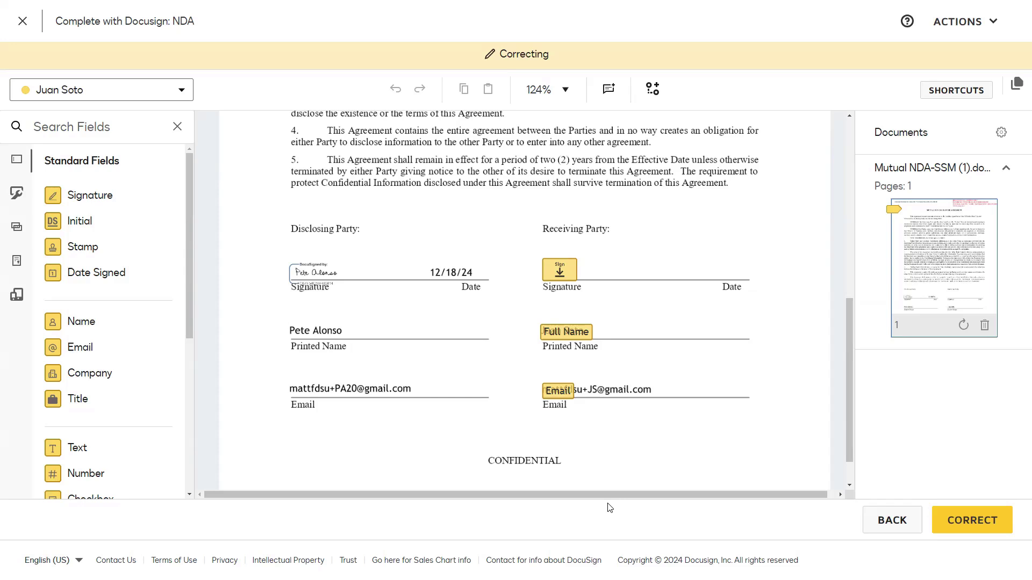
Correct the second signer's e-mail address in the NDA recipients
{"action": "left_click", "coordinate": [892, 530]}
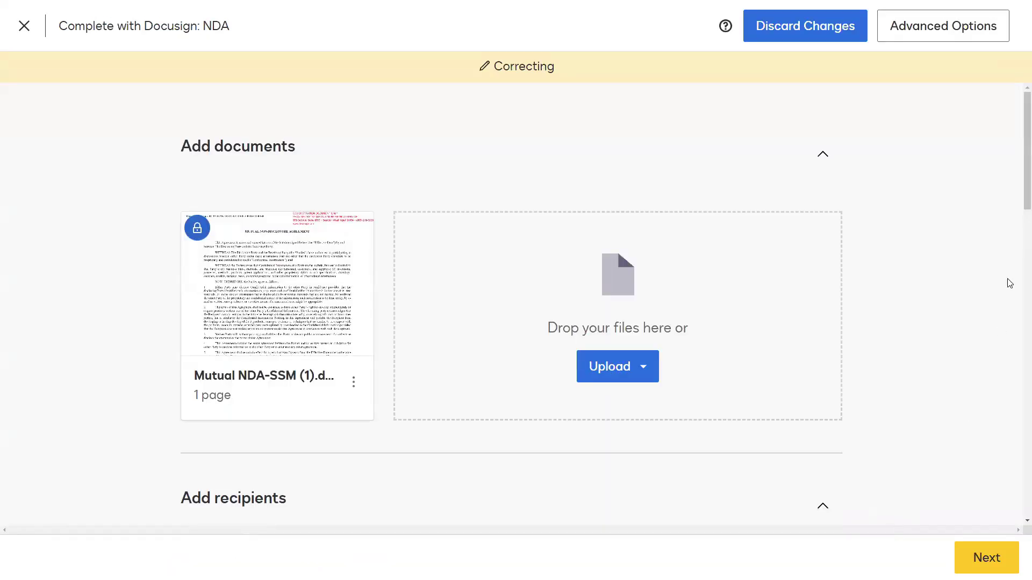
{"action": "left_click_drag", "start_coordinate": [1018, 155], "coordinate": [1016, 297]}
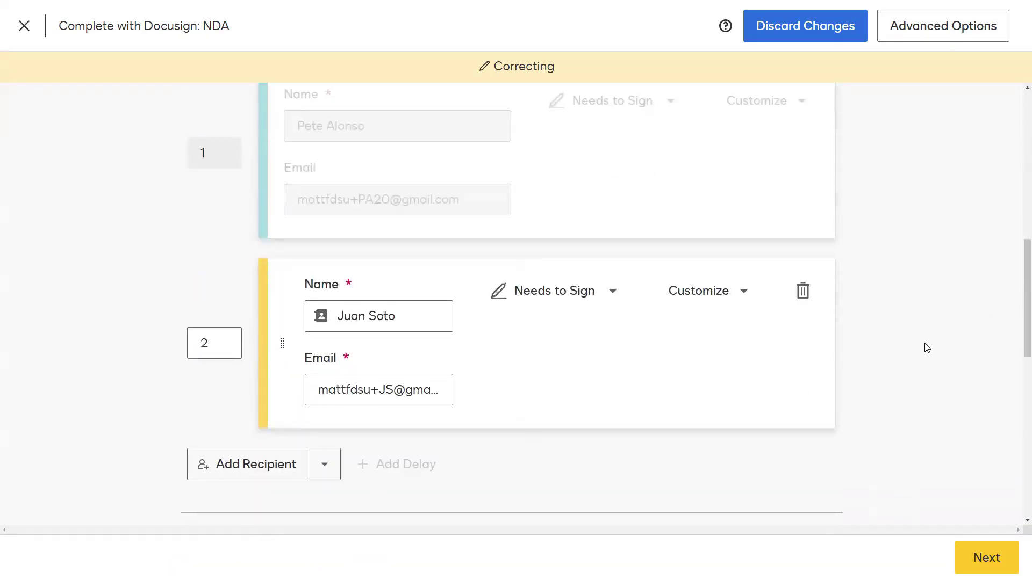
{"action": "left_click", "coordinate": [390, 389]}
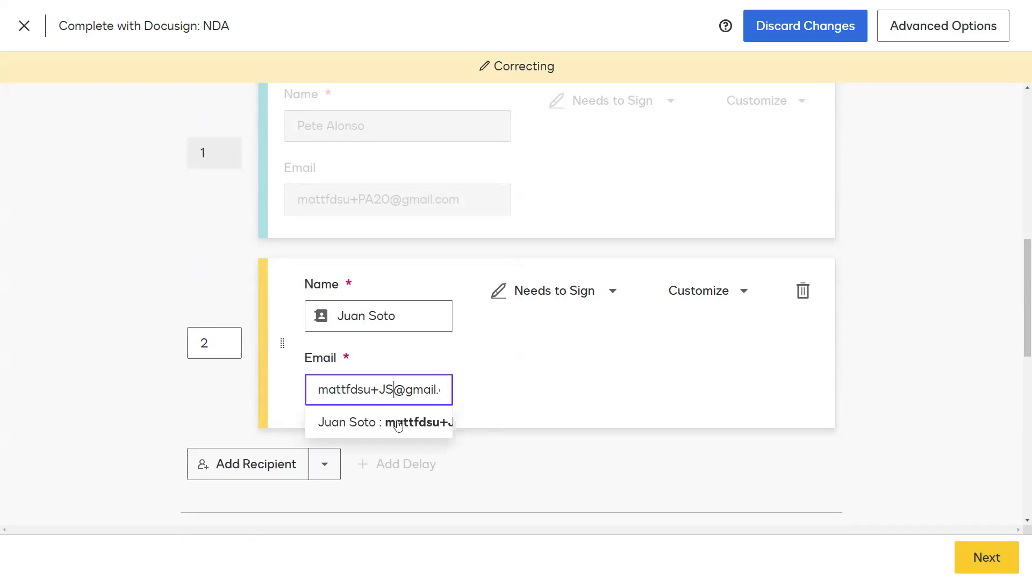
{"action": "type", "text": "oto"}
{"action": "left_click", "coordinate": [469, 470]}
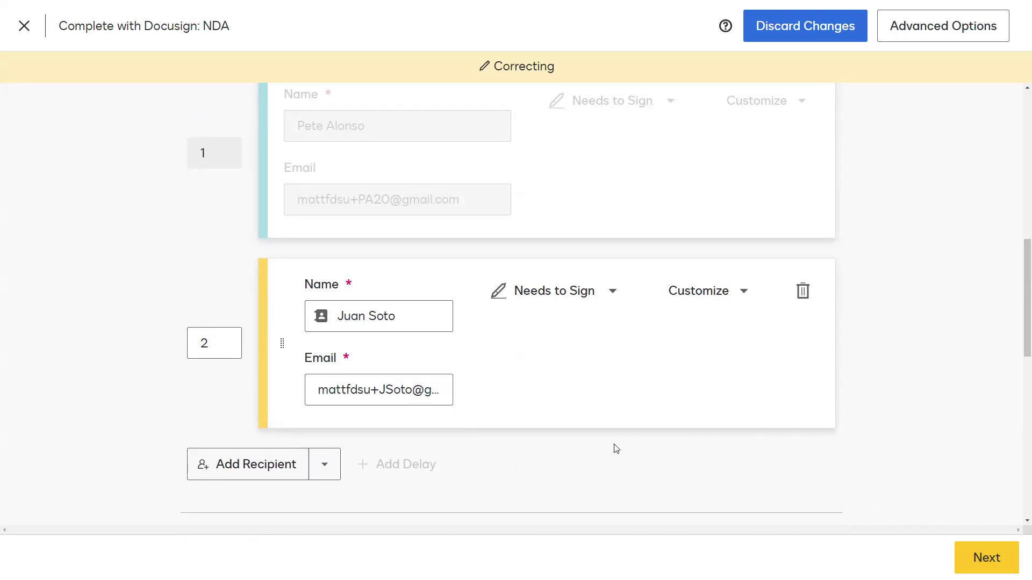
Set the NDA envelope to expire after 60 Days in Advanced Options and save
{"action": "left_click", "coordinate": [886, 37]}
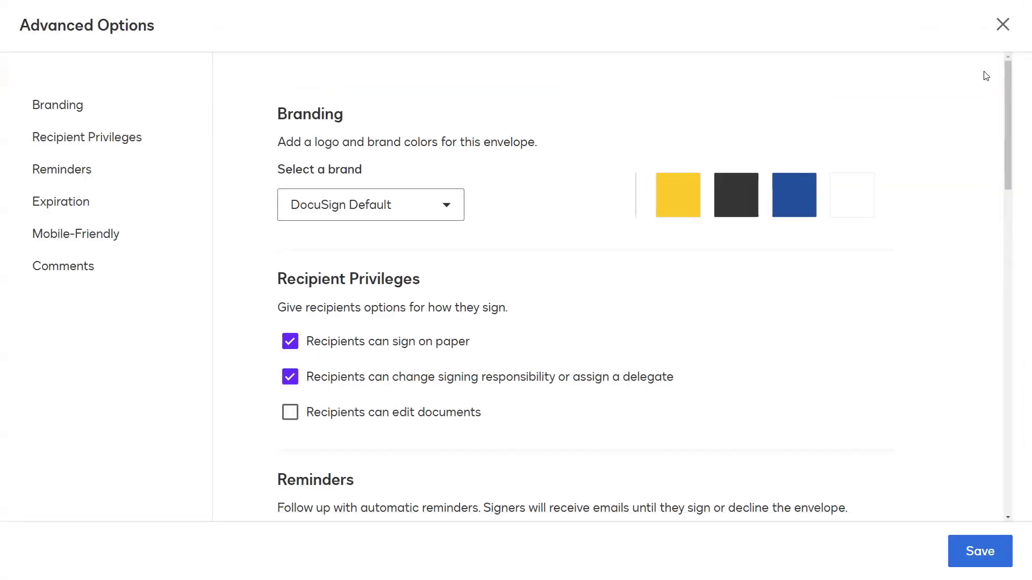
{"action": "left_click_drag", "start_coordinate": [1006, 77], "coordinate": [1003, 182]}
{"action": "scroll", "coordinate": [1004, 206], "scroll_direction": "down", "scroll_amount": 8}
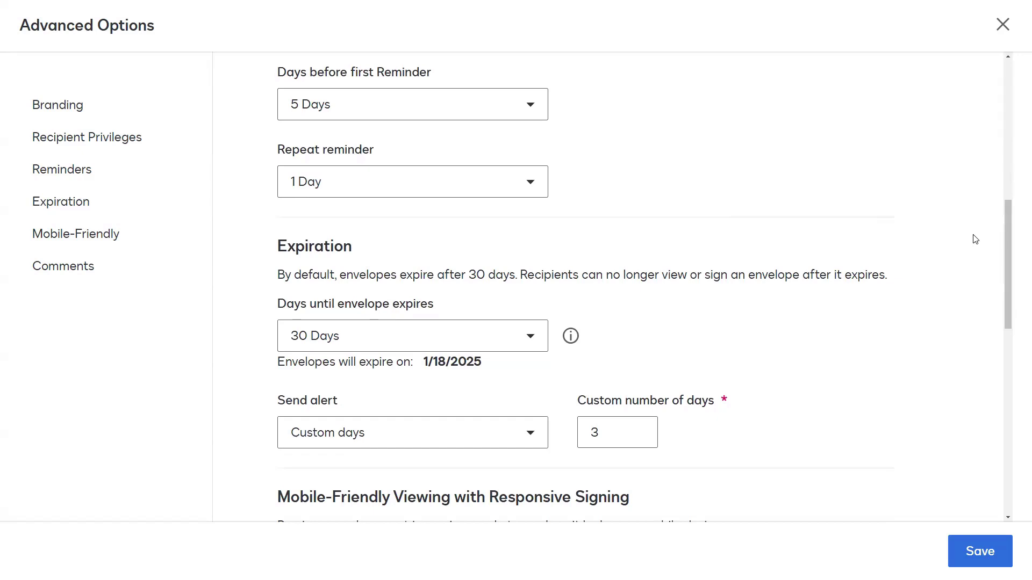
{"action": "left_click", "coordinate": [496, 351]}
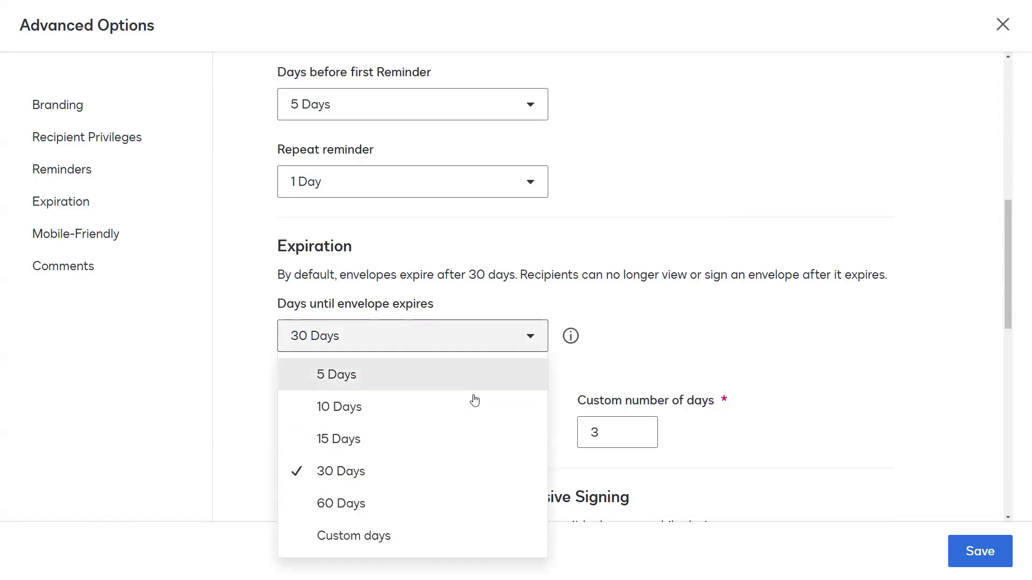
{"action": "left_click", "coordinate": [419, 499]}
{"action": "left_click", "coordinate": [968, 556]}
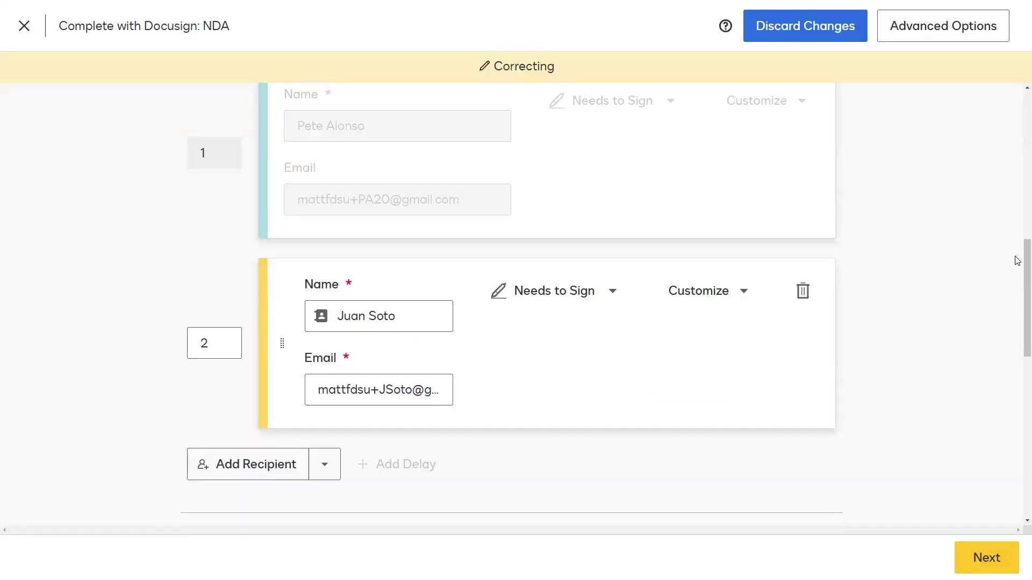
Begin changing the message's '30 days' by deleting the 3
{"action": "left_click_drag", "start_coordinate": [1018, 258], "coordinate": [1025, 371]}
{"action": "left_click", "coordinate": [365, 376]}
{"action": "key", "text": "BackSpace"}
Make the message read 60 days, add Date Signed on the Receiving Party date line, and submit the correction
{"action": "type", "text": "60 days."}
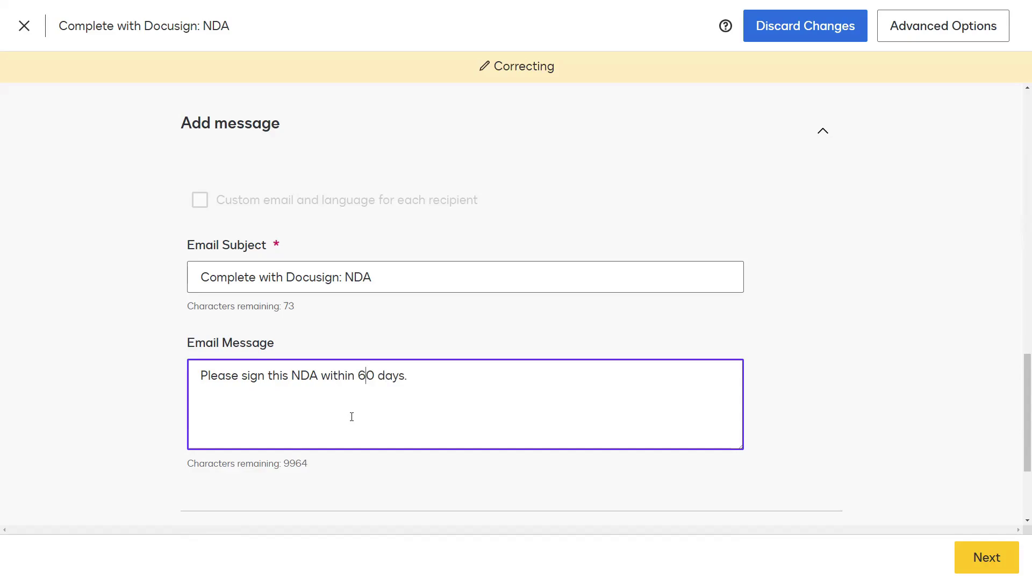
{"action": "left_click", "coordinate": [964, 561]}
{"action": "scroll", "coordinate": [850, 264], "scroll_direction": "down", "scroll_amount": 10}
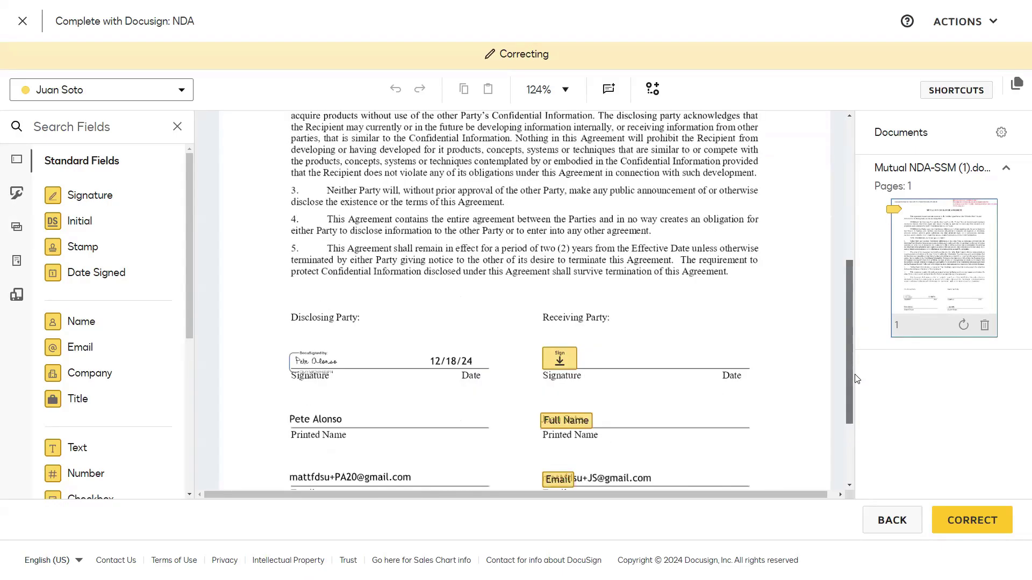
{"action": "left_click_drag", "start_coordinate": [145, 275], "coordinate": [694, 310]}
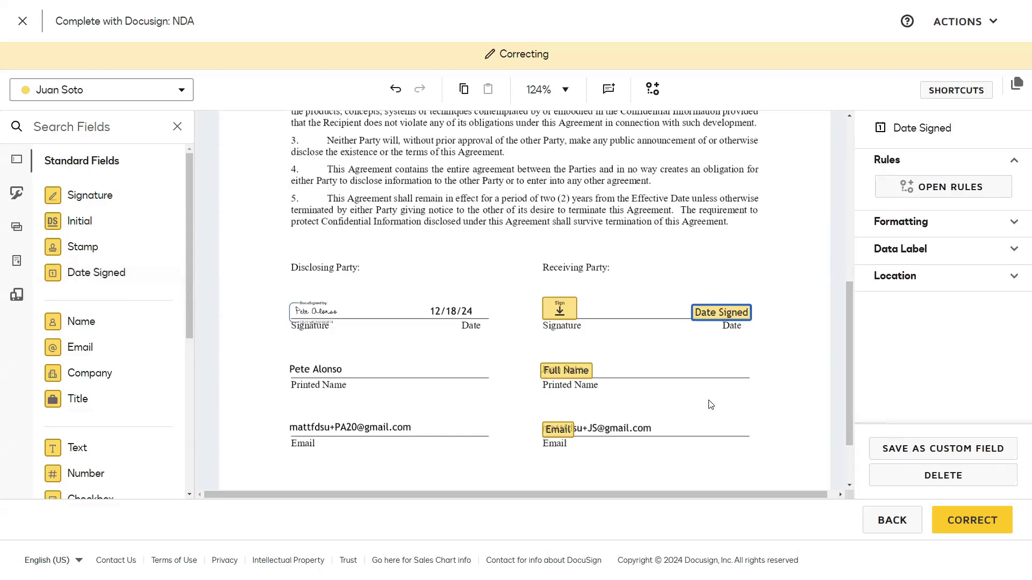
{"action": "left_click", "coordinate": [955, 522]}
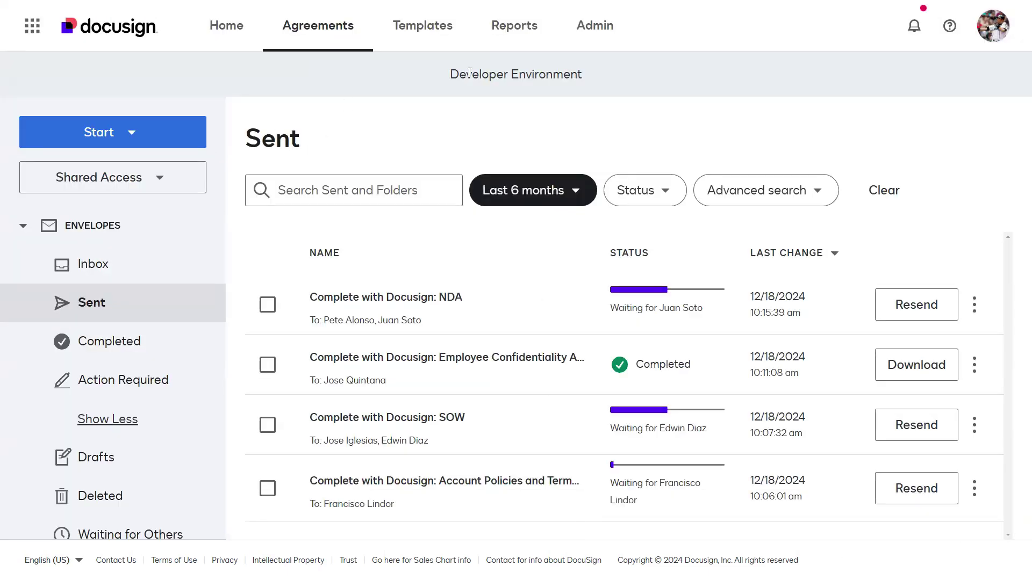
{"action": "left_click", "coordinate": [604, 49]}
{"action": "scroll", "coordinate": [1017, 306], "scroll_direction": "down", "scroll_amount": 10}
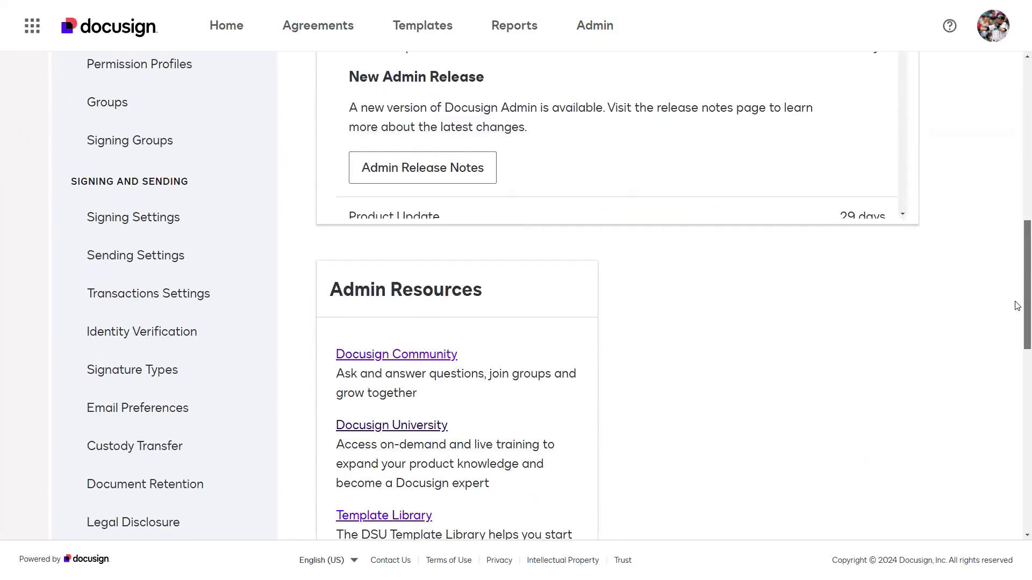
{"action": "scroll", "coordinate": [1017, 306], "scroll_direction": "down", "scroll_amount": 1}
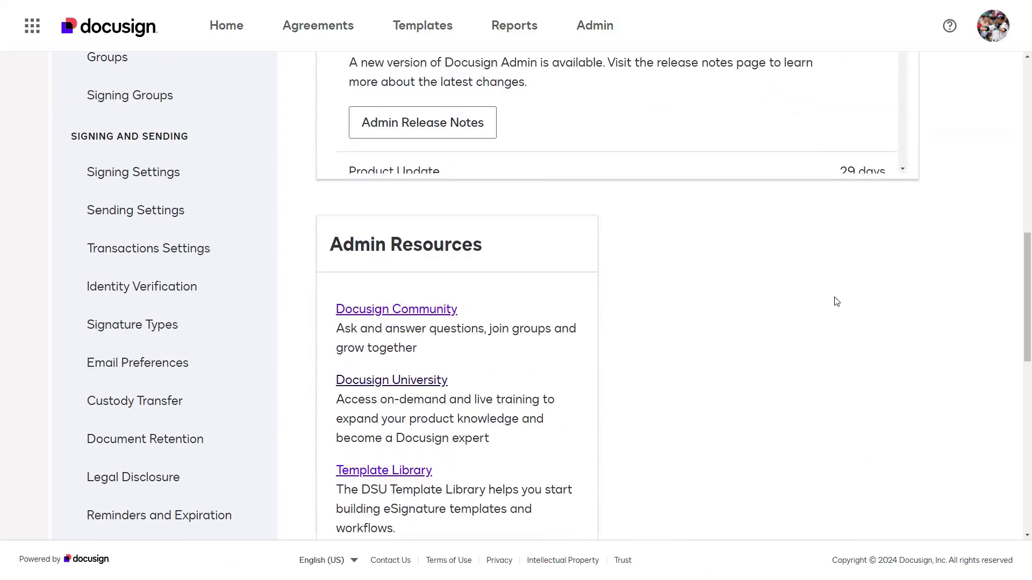
{"action": "left_click", "coordinate": [211, 216]}
{"action": "scroll", "coordinate": [1017, 222], "scroll_direction": "down", "scroll_amount": 10}
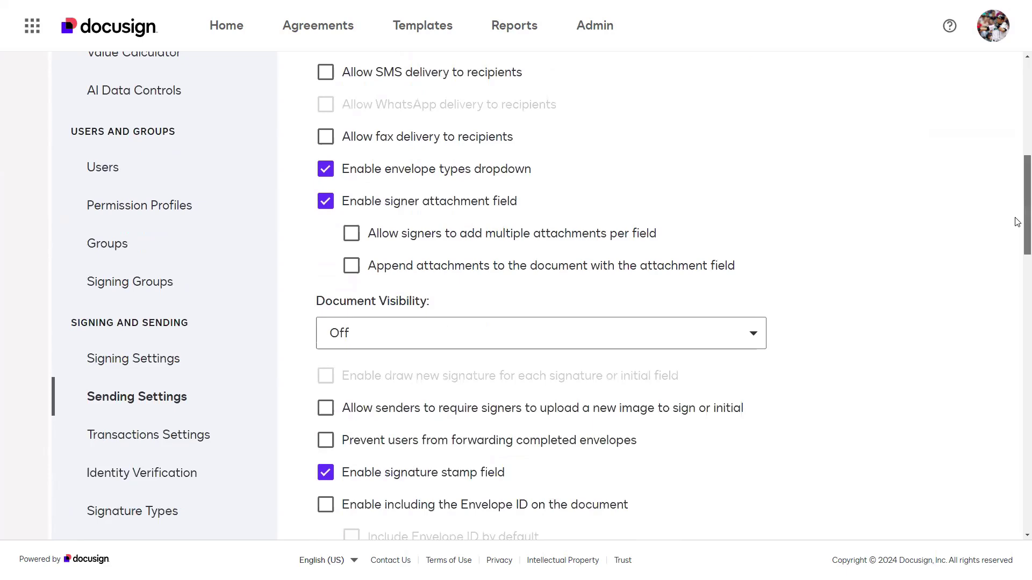
{"action": "scroll", "coordinate": [1017, 222], "scroll_direction": "down", "scroll_amount": 20}
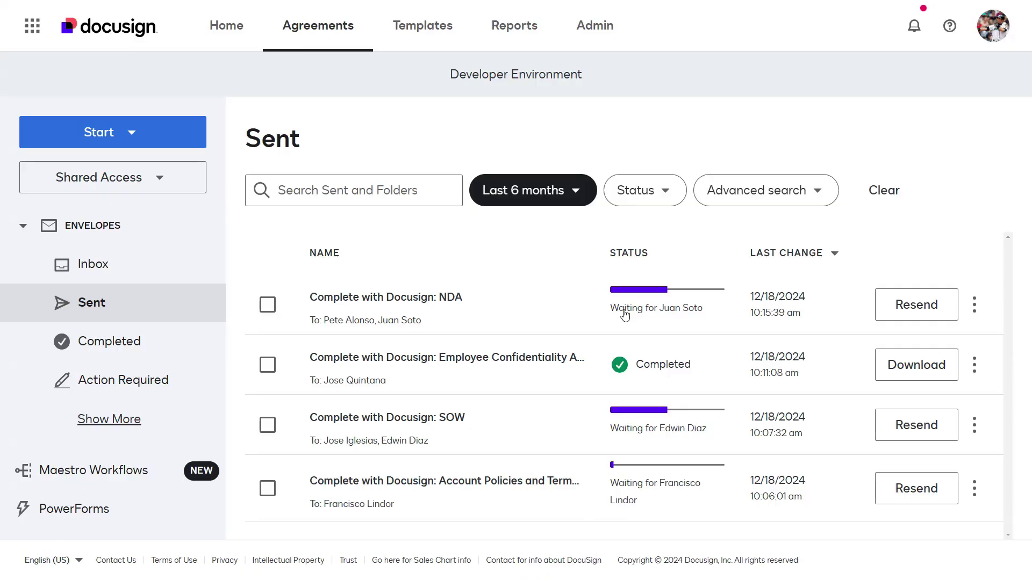
Show the NDA envelope's action menu, scrolled down to the Void option
{"action": "left_click", "coordinate": [974, 306]}
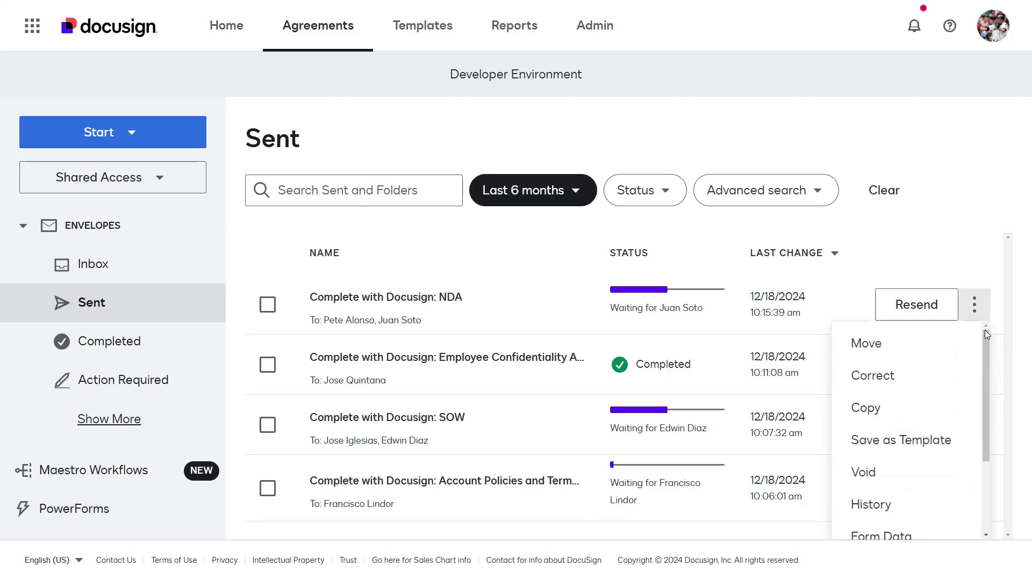
{"action": "scroll", "coordinate": [986, 342], "scroll_direction": "down", "scroll_amount": 3}
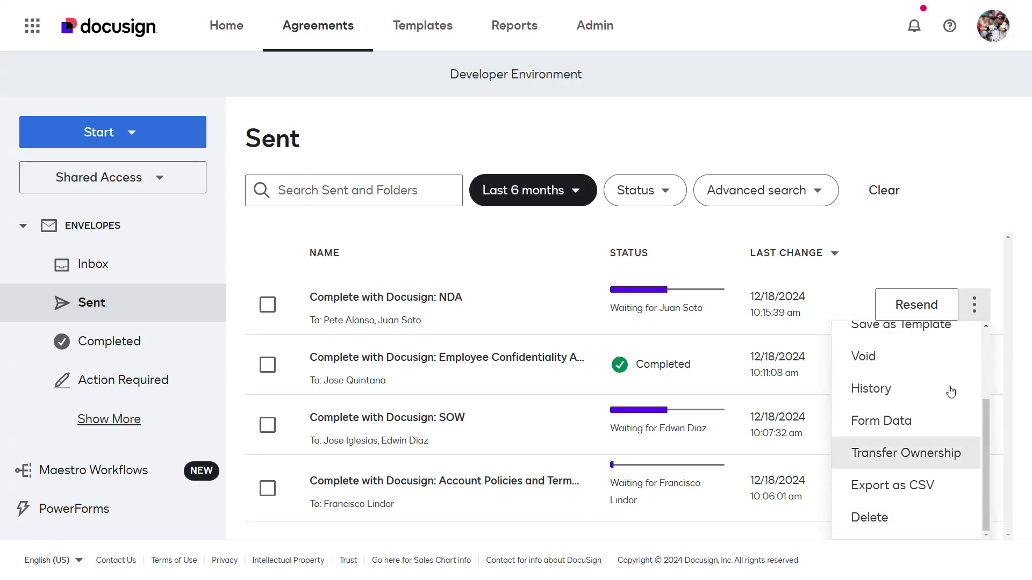
Void the NDA envelope with the reason that the wrong document version was uploaded and a new envelope is coming
{"action": "left_click", "coordinate": [890, 361]}
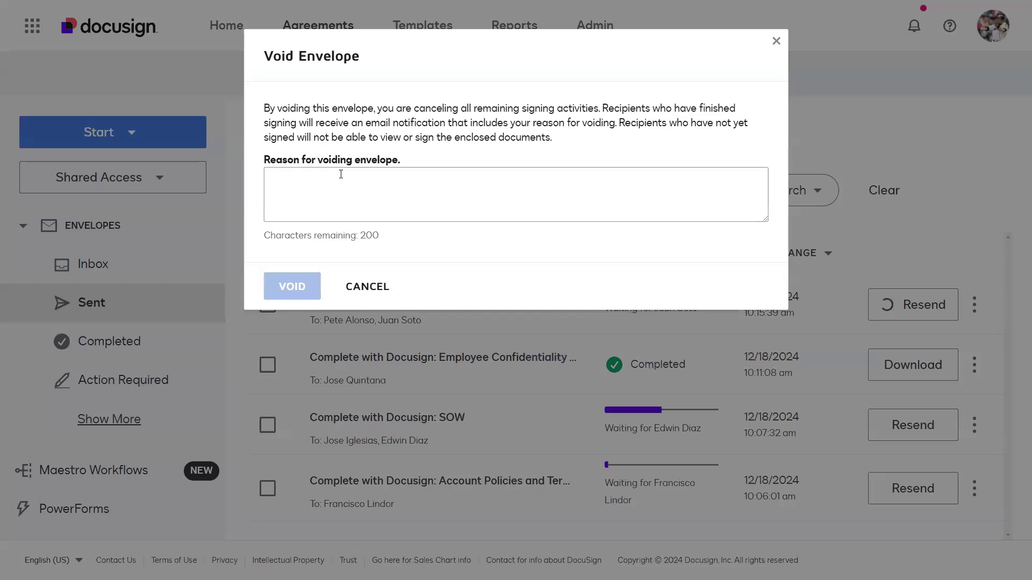
{"action": "left_click", "coordinate": [341, 174]}
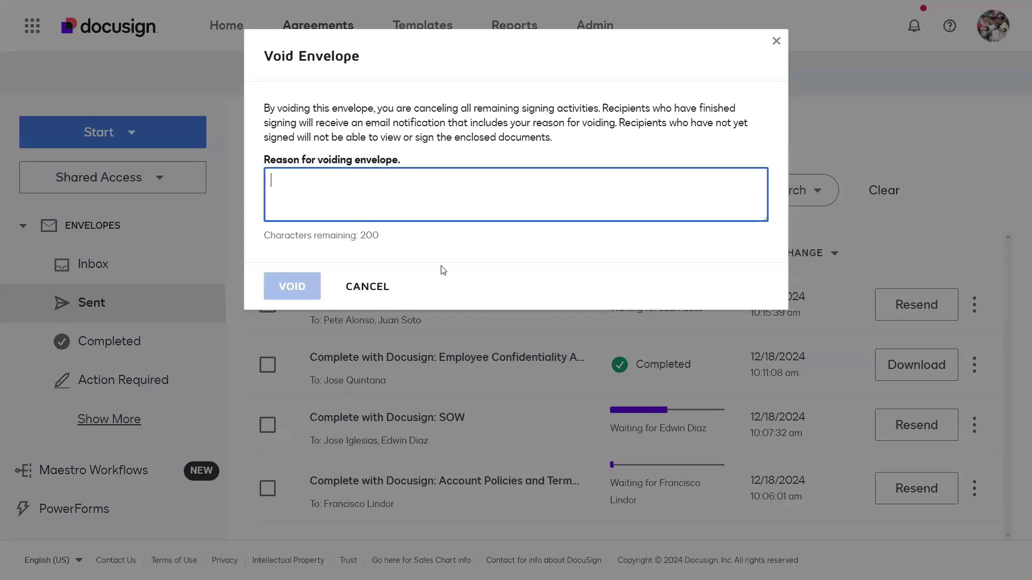
{"action": "type", "text": "I uploaded the wrong "}
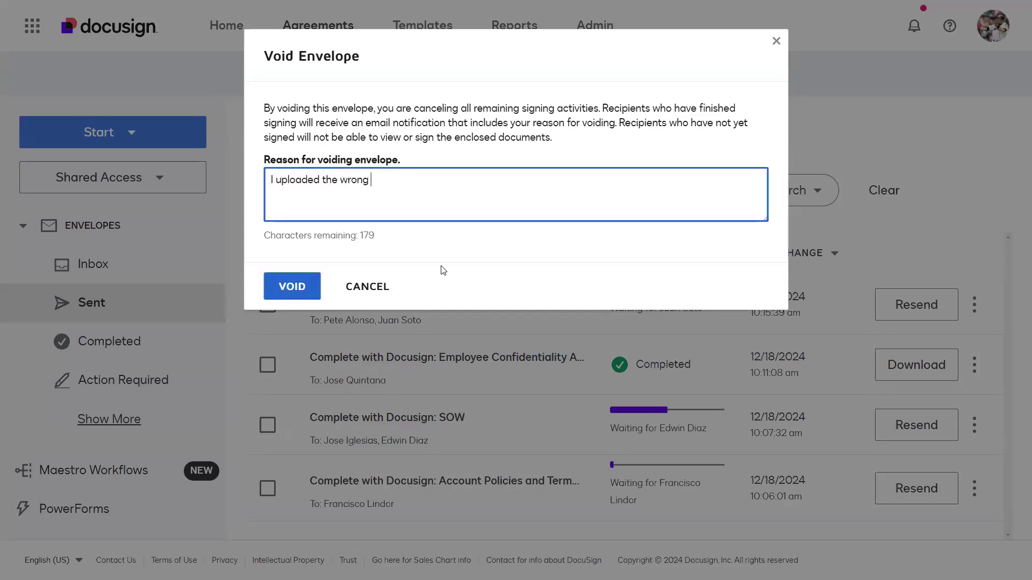
{"action": "type", "text": "document version.  A new envelope"}
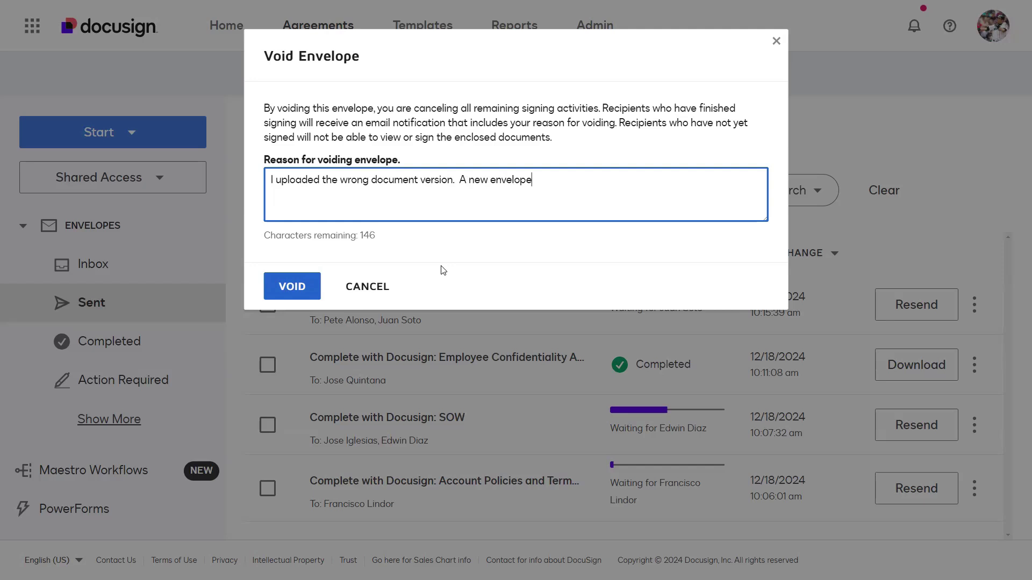
{"action": "type", "text": " will be coming shortly."}
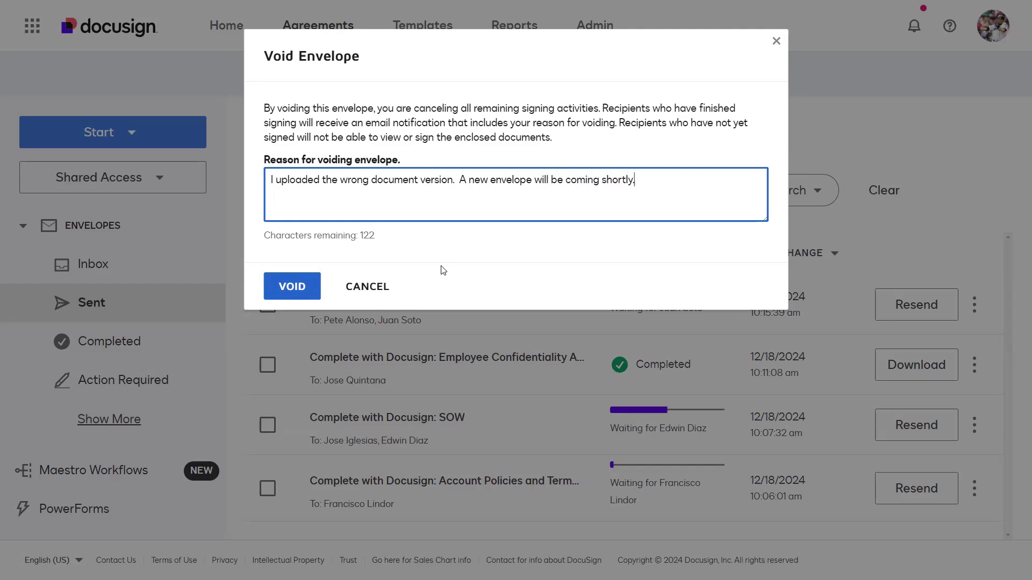
{"action": "left_click", "coordinate": [282, 297]}
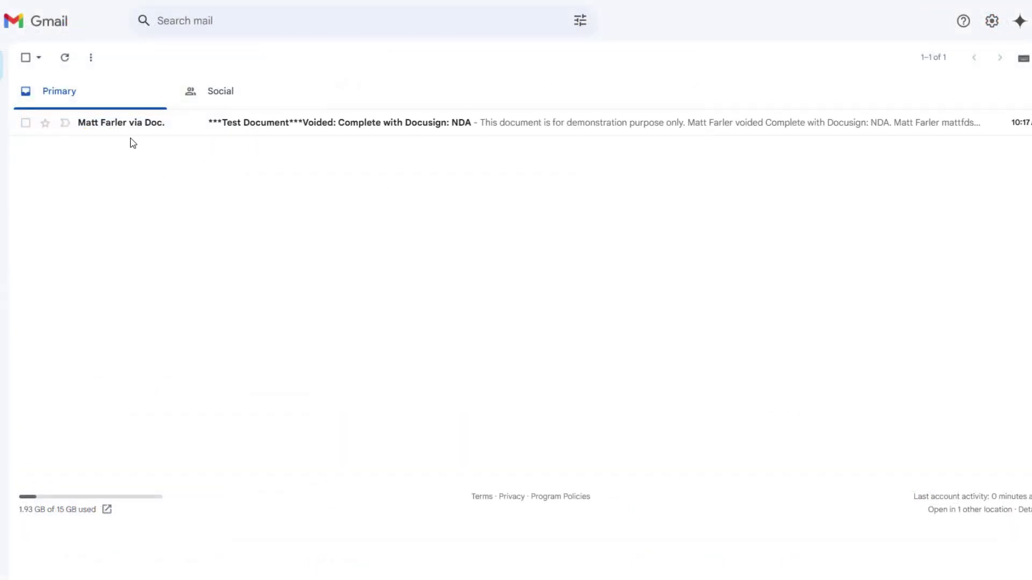
Read the 'Voided: Complete with Docusign: NDA' email in Gmail, down to the void reason
{"action": "left_click", "coordinate": [136, 139]}
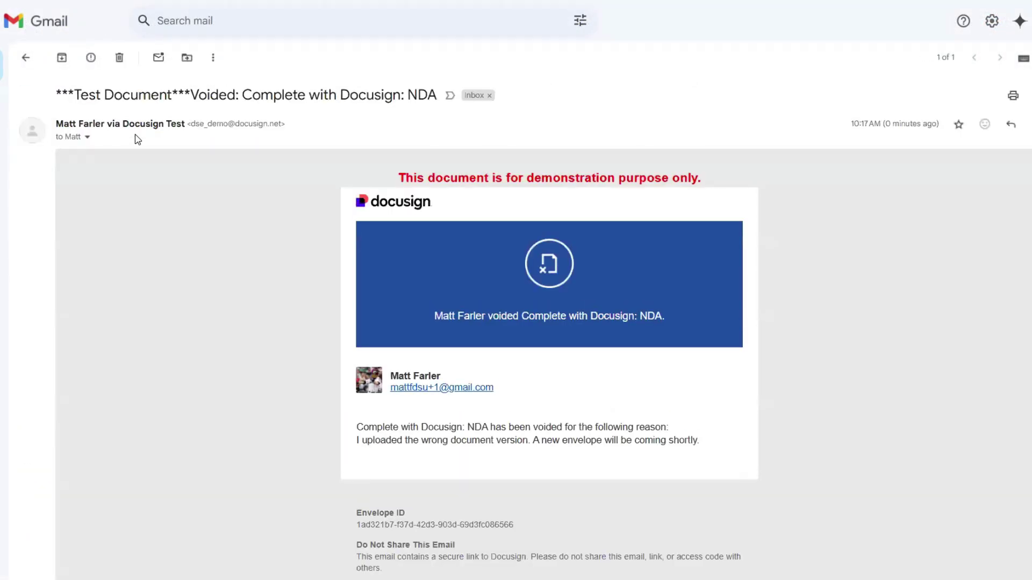
{"action": "scroll", "coordinate": [172, 256], "scroll_direction": "down", "scroll_amount": 1}
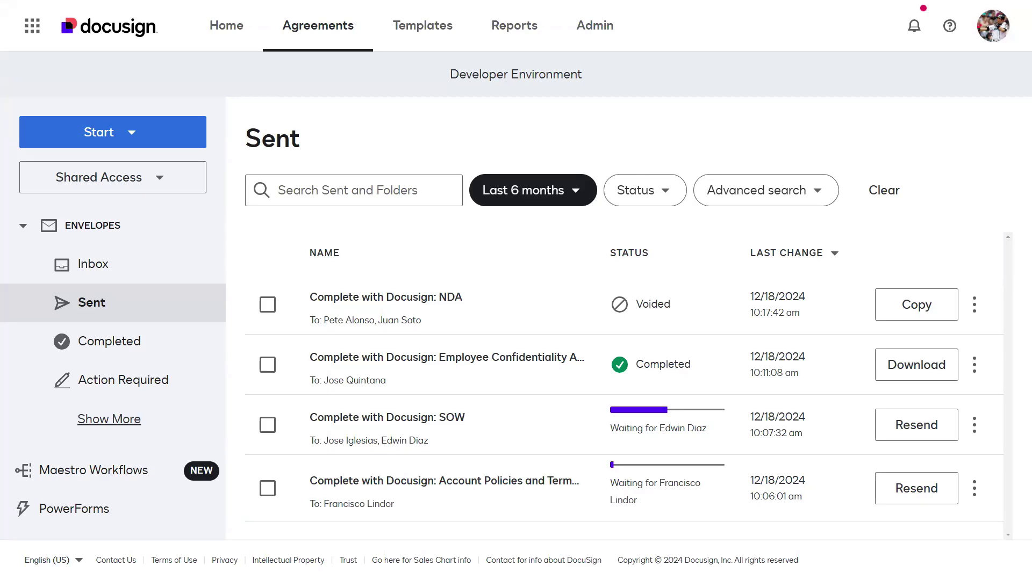
Delete the SOW envelope from the Sent list and confirm the deletion
{"action": "left_click", "coordinate": [982, 438]}
{"action": "left_click_drag", "start_coordinate": [987, 285], "coordinate": [985, 364]}
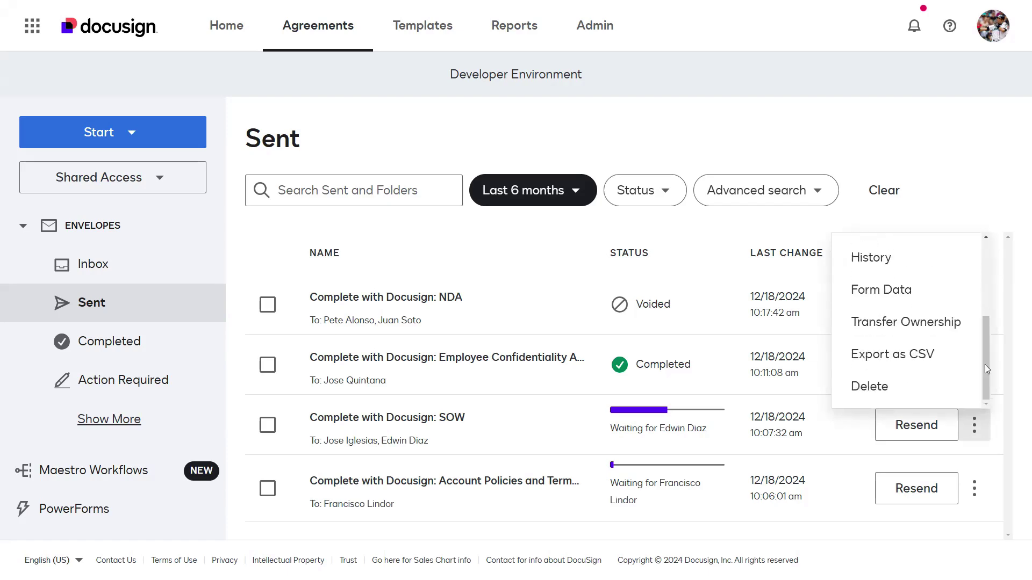
{"action": "left_click", "coordinate": [883, 390]}
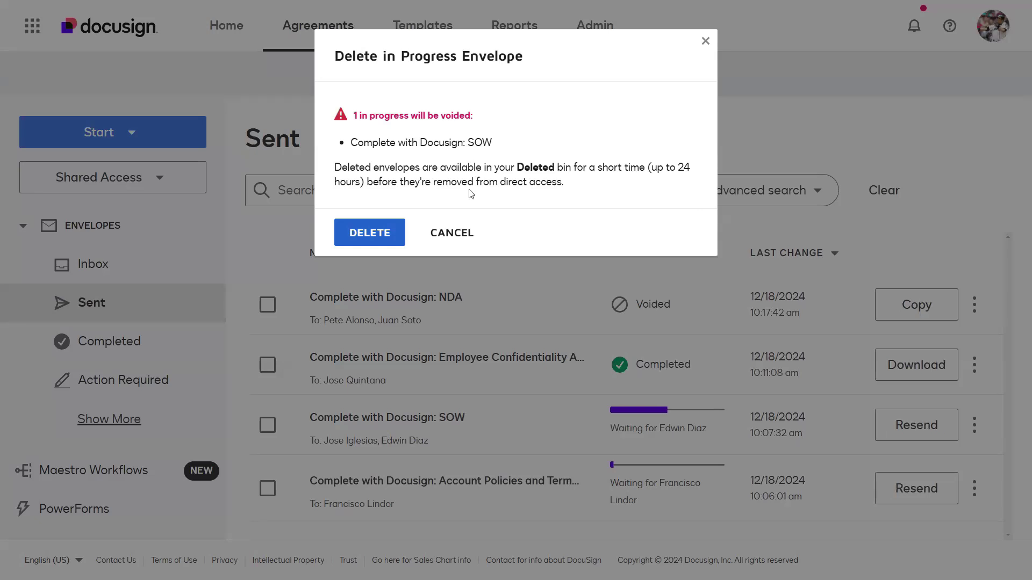
{"action": "left_click", "coordinate": [367, 241]}
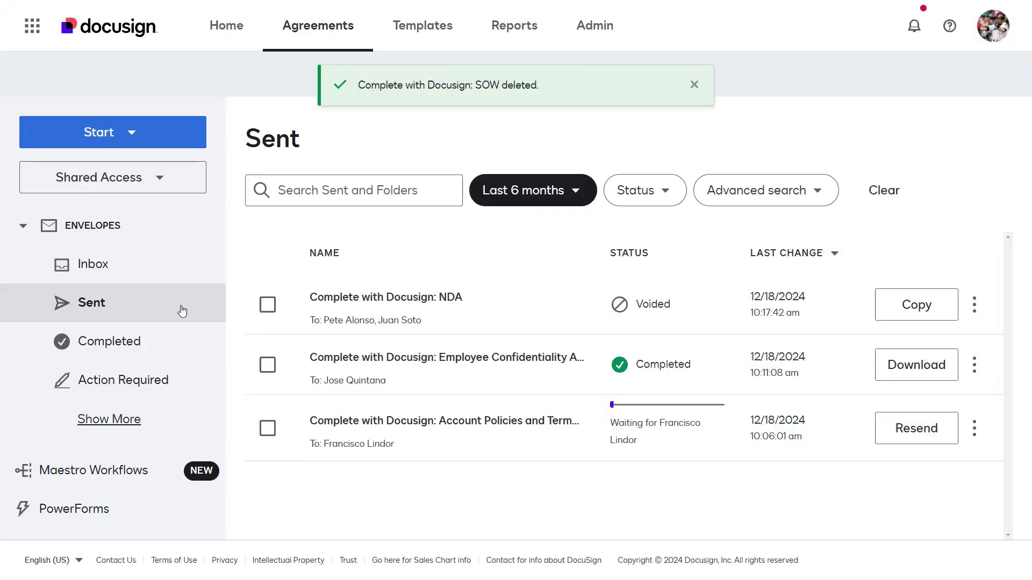
Delete the completed Employee Confidentiality Agreement envelope and confirm the deletion
{"action": "left_click", "coordinate": [79, 426]}
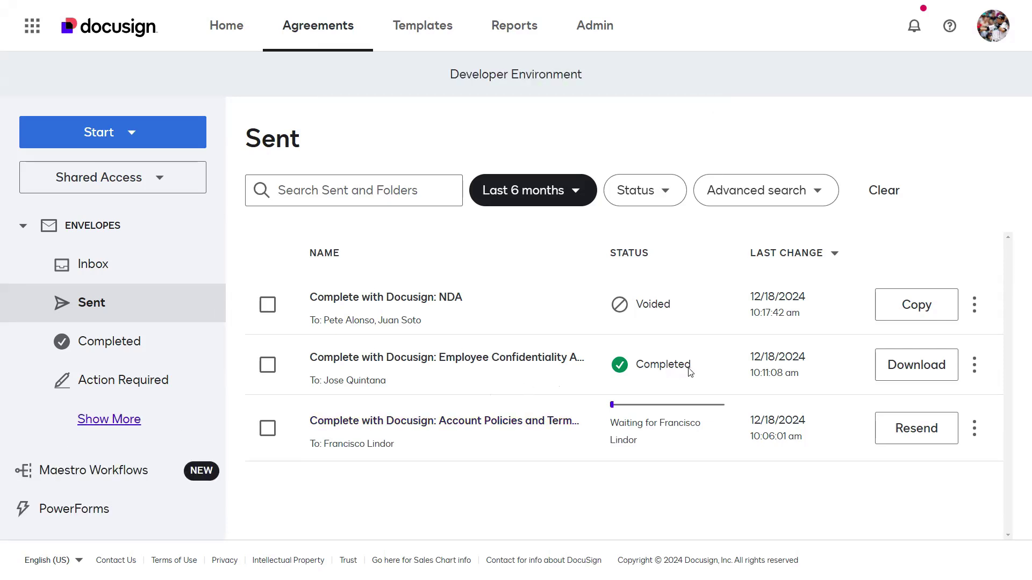
{"action": "left_click", "coordinate": [986, 369]}
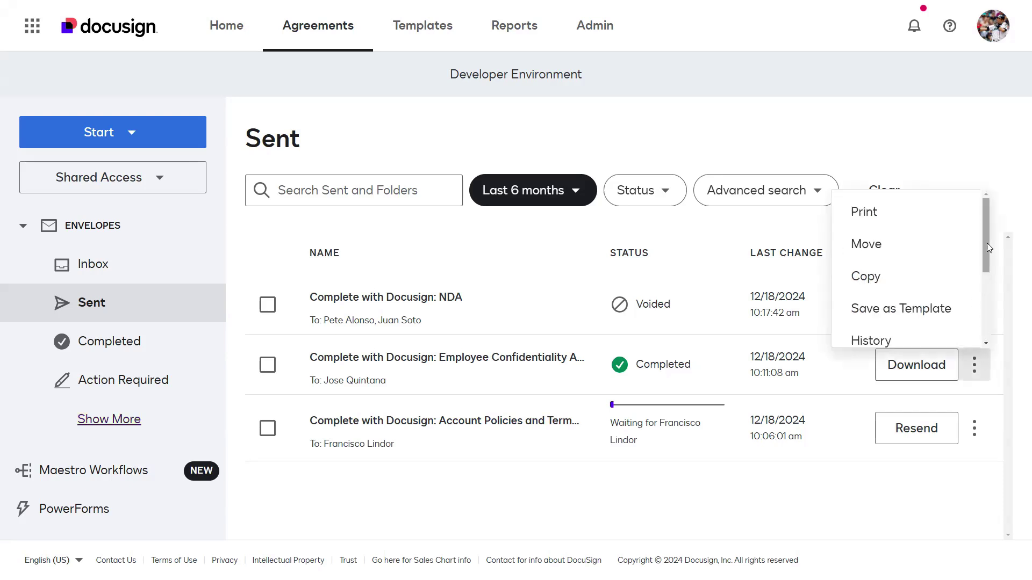
{"action": "scroll", "coordinate": [988, 266], "scroll_direction": "down", "scroll_amount": 1}
{"action": "left_click_drag", "start_coordinate": [988, 266], "coordinate": [989, 322]}
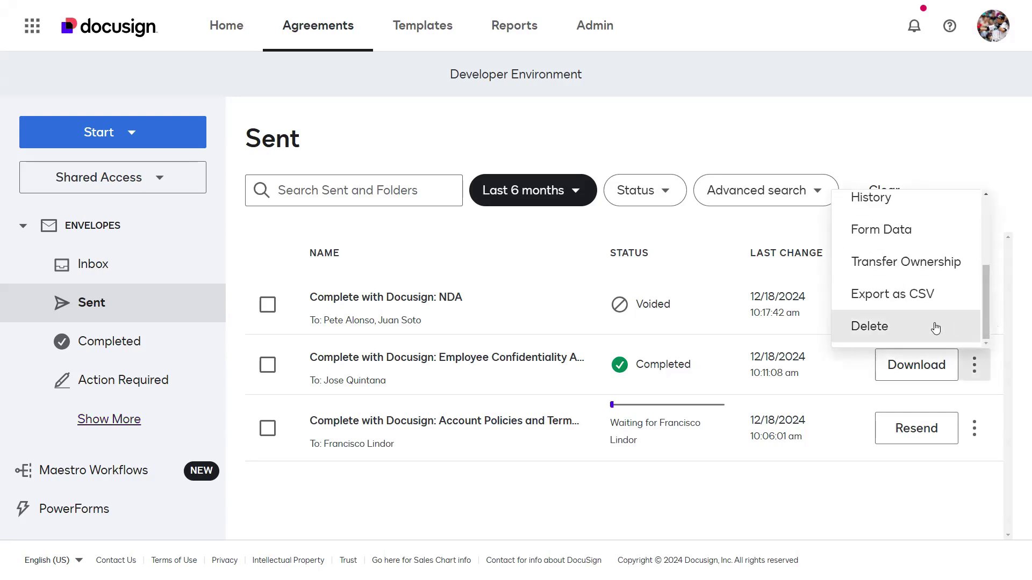
{"action": "left_click", "coordinate": [897, 331]}
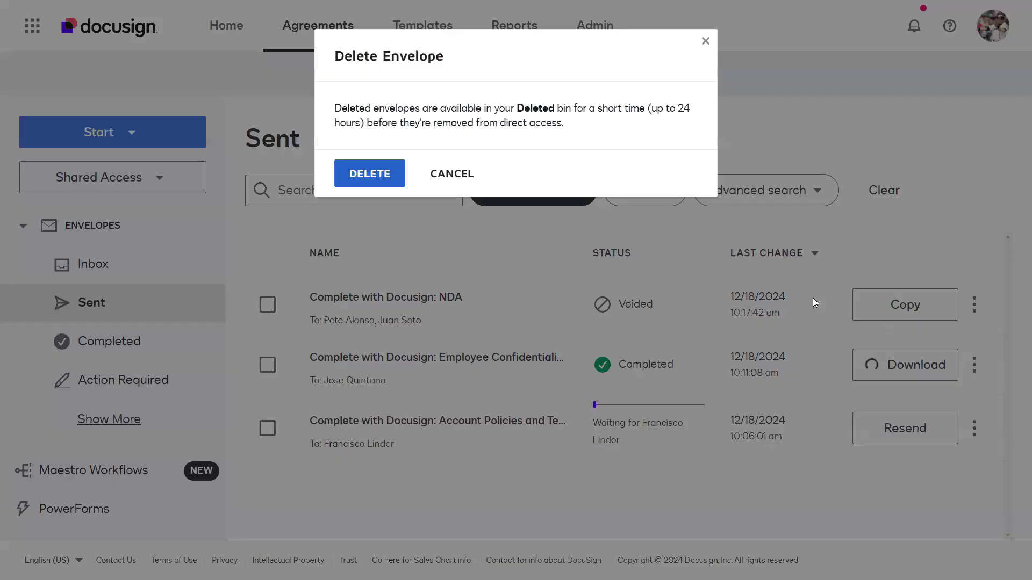
{"action": "left_click", "coordinate": [346, 175]}
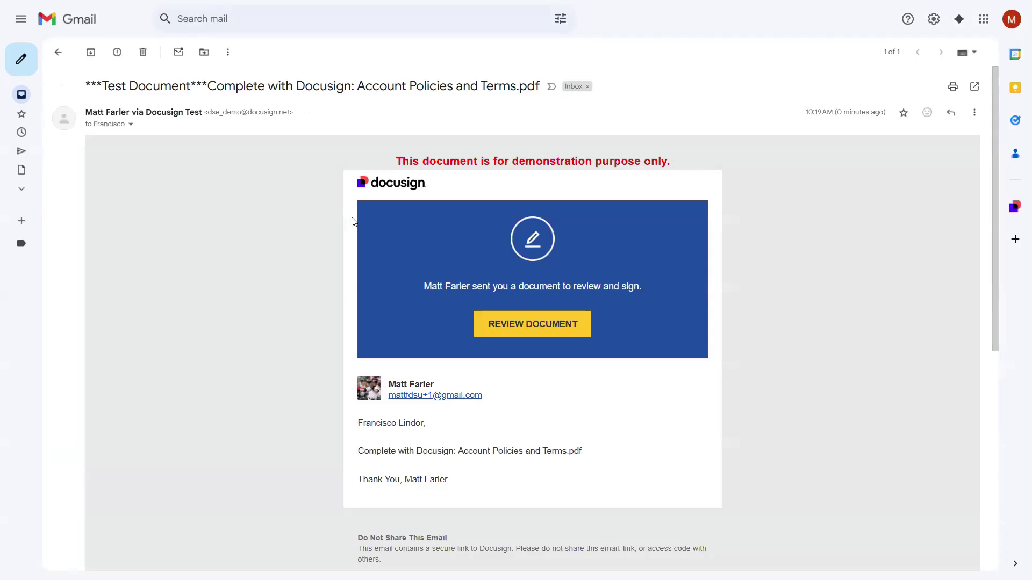
Open Account Policies and Terms for review, agreeing to use electronic records and signatures
{"action": "left_click", "coordinate": [529, 324]}
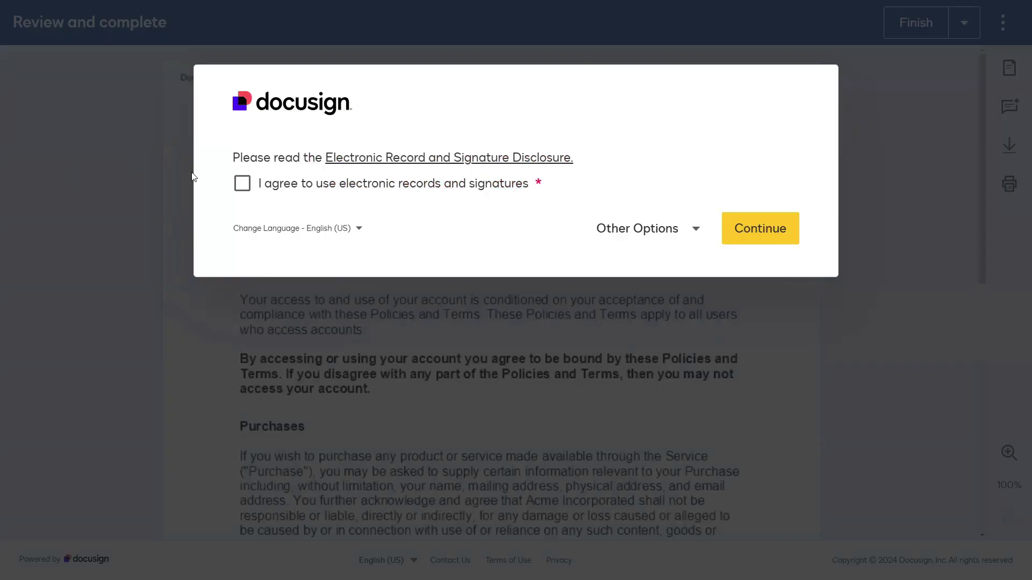
{"action": "left_click", "coordinate": [242, 183]}
{"action": "left_click", "coordinate": [763, 233]}
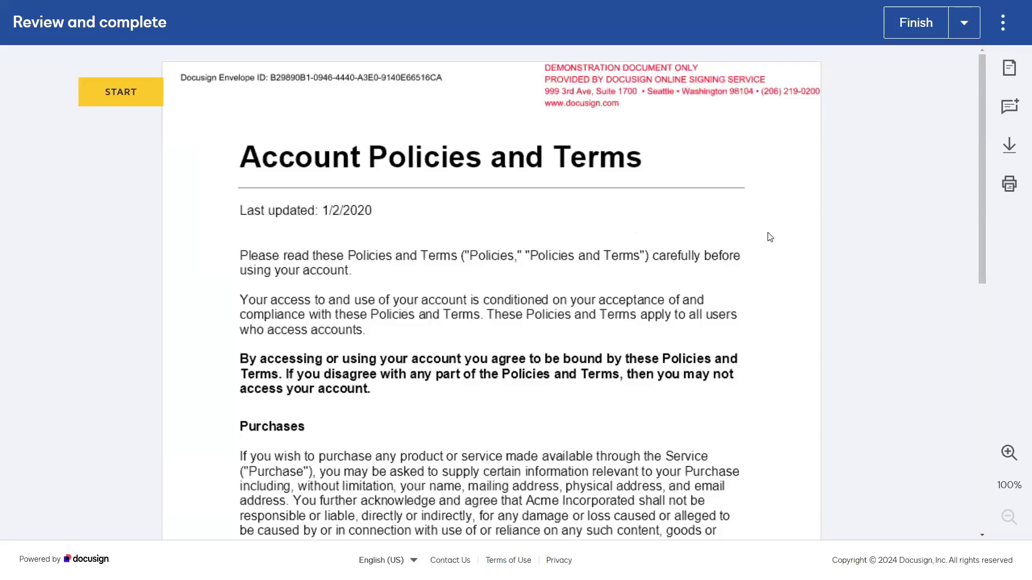
Decline to sign with the reason 'I no longer wish to accept this offer.'
{"action": "left_click", "coordinate": [963, 36]}
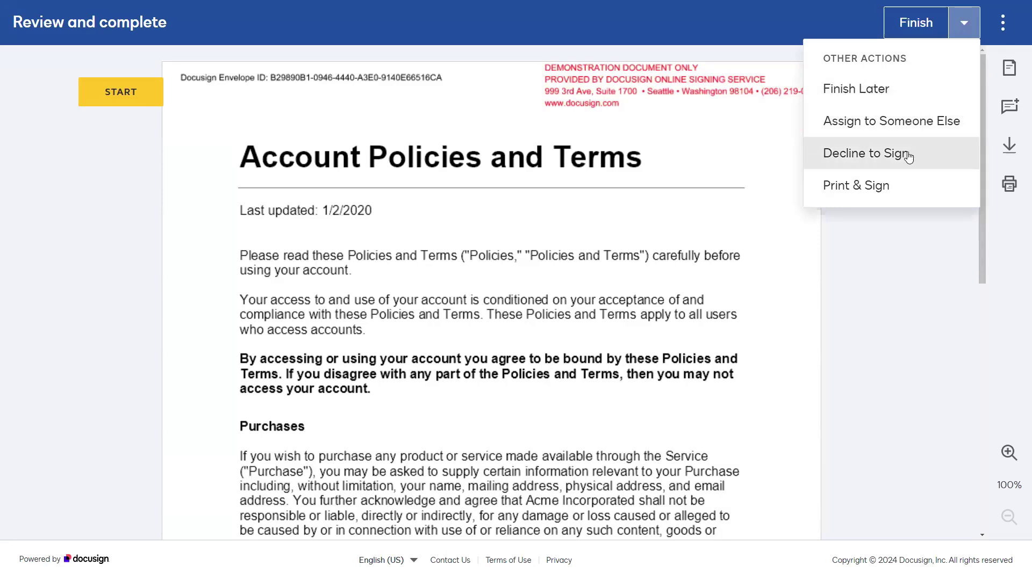
{"action": "left_click", "coordinate": [908, 155]}
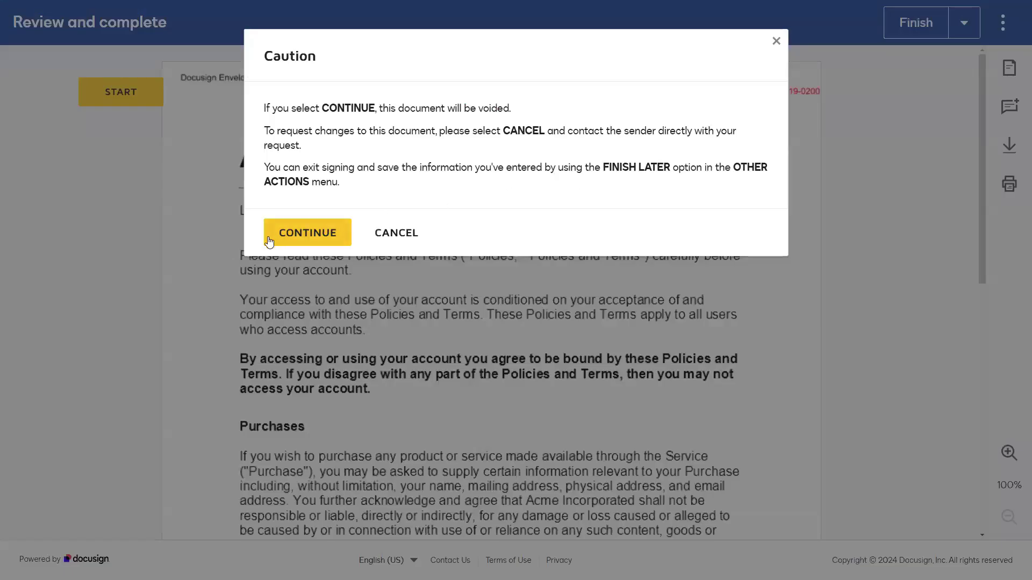
{"action": "left_click", "coordinate": [269, 243]}
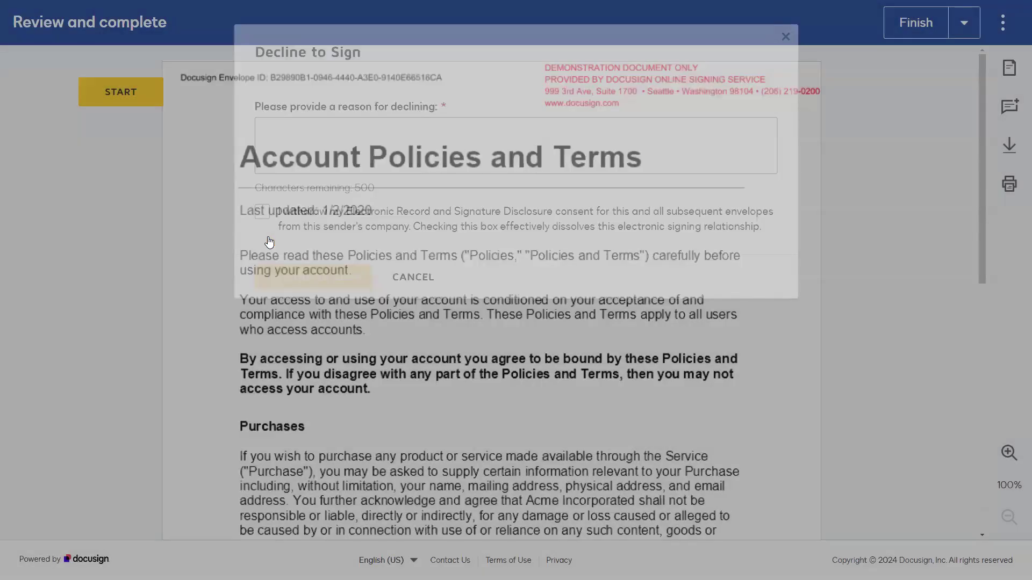
{"action": "left_click", "coordinate": [293, 151]}
{"action": "type", "text": "I "}
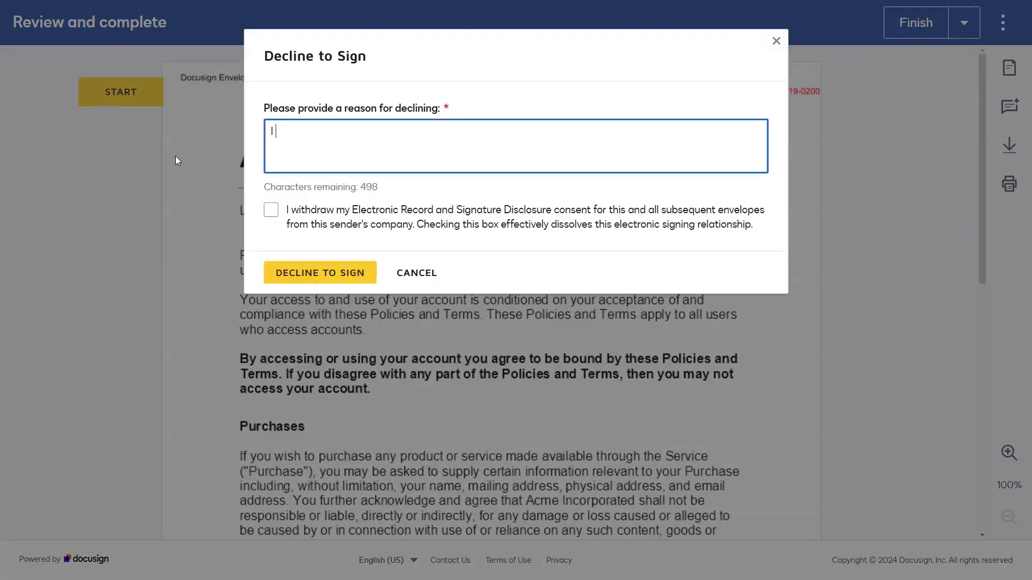
{"action": "type", "text": "no longer wish to accept this offer."}
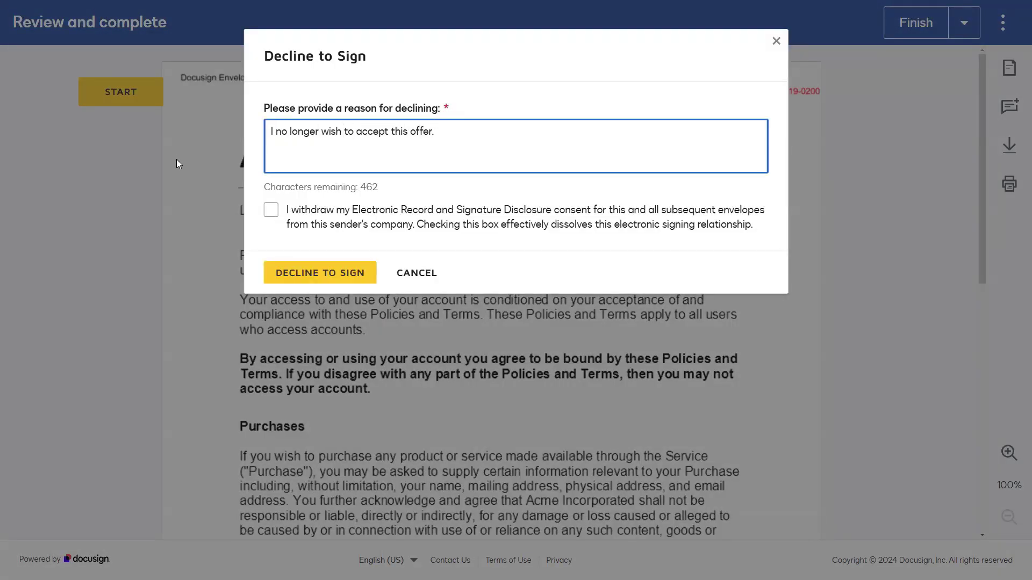
{"action": "left_click", "coordinate": [304, 280]}
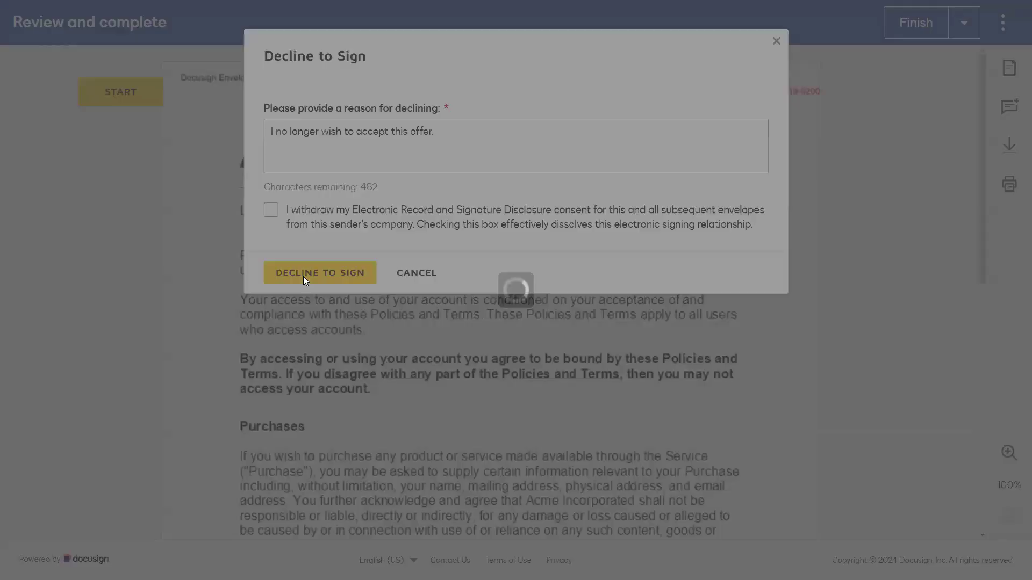